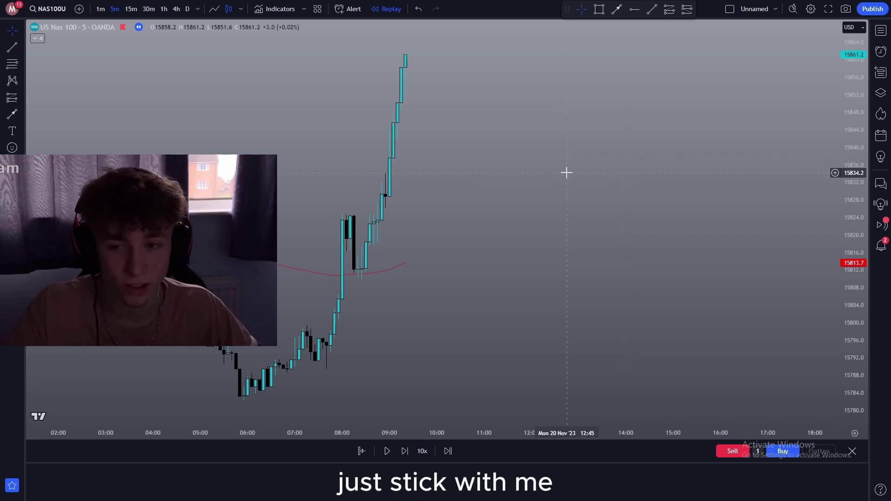
left_click_drag(455, 214, 548, 239)
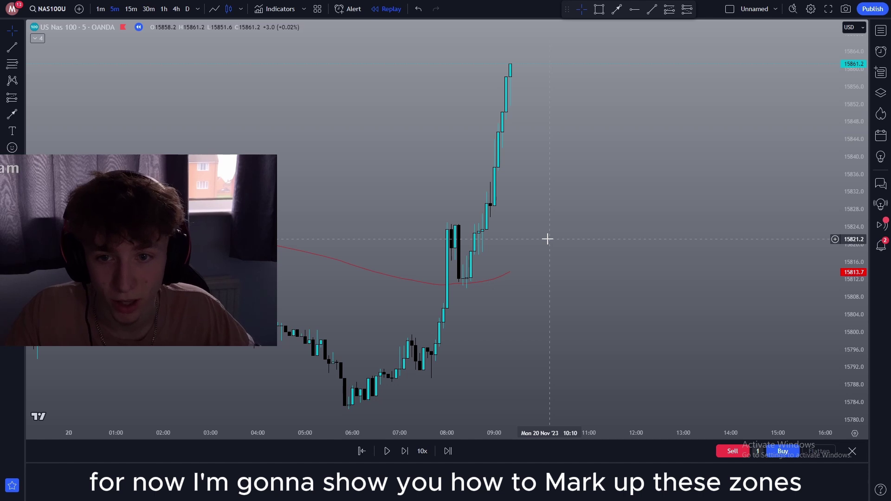
left_click_drag(591, 268, 580, 255)
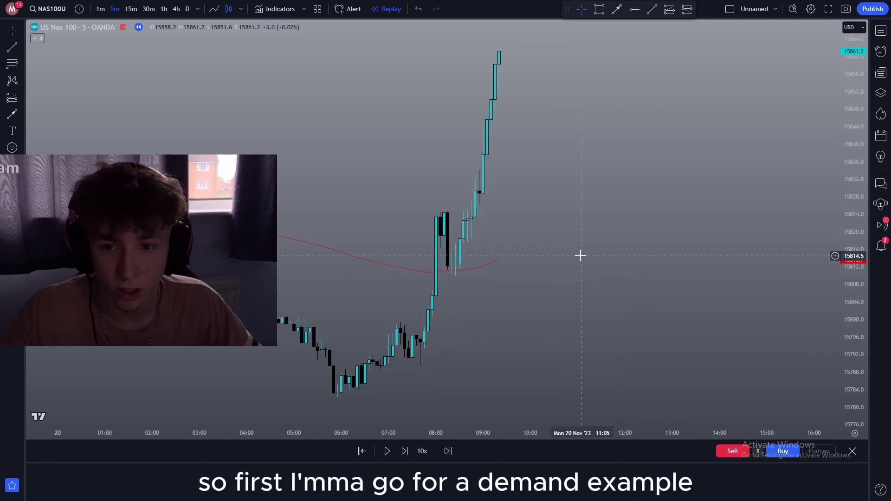
scroll(580, 256, "left", 1)
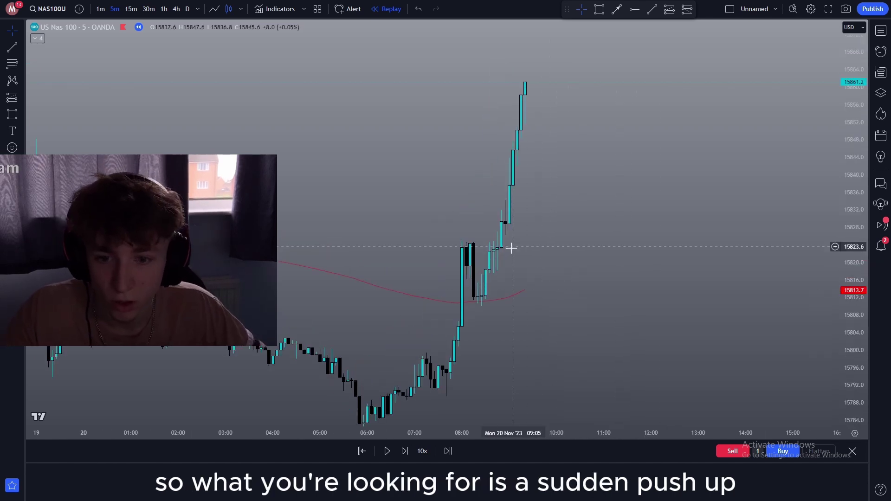
left_click_drag(581, 216, 575, 208)
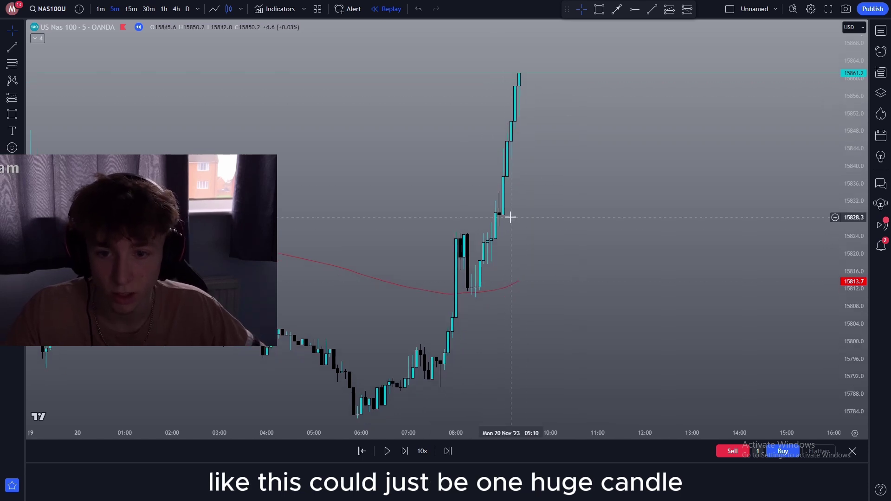
scroll(580, 251, "left", 1)
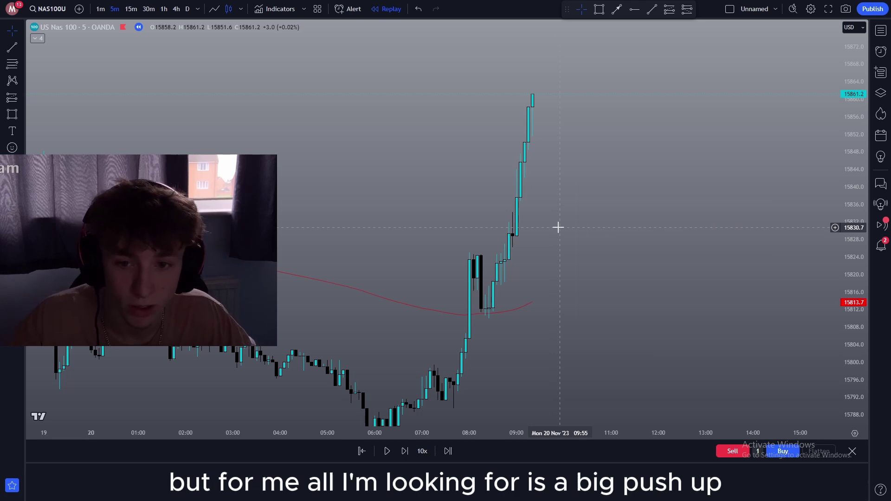
left_click_drag(567, 222, 567, 211)
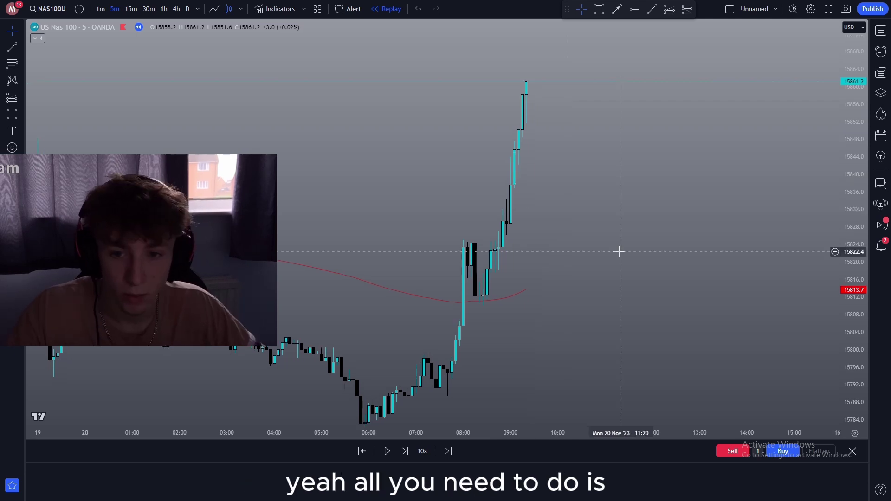
Step: Draw a rectangle zone over the last bearish candle before the rally, from 15834.2 down to 15826.2 and 08:50 to about 12:00
scroll(586, 252, "right", 5)
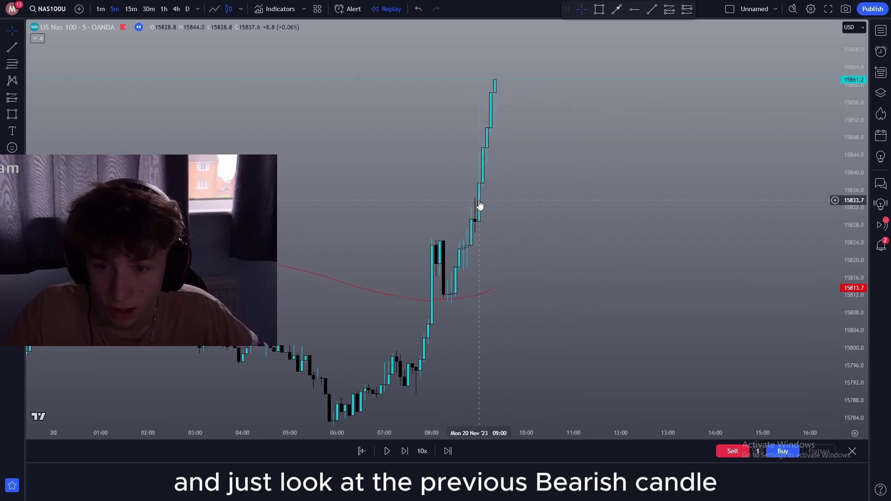
left_click(12, 114)
left_click(471, 199)
left_click(586, 234)
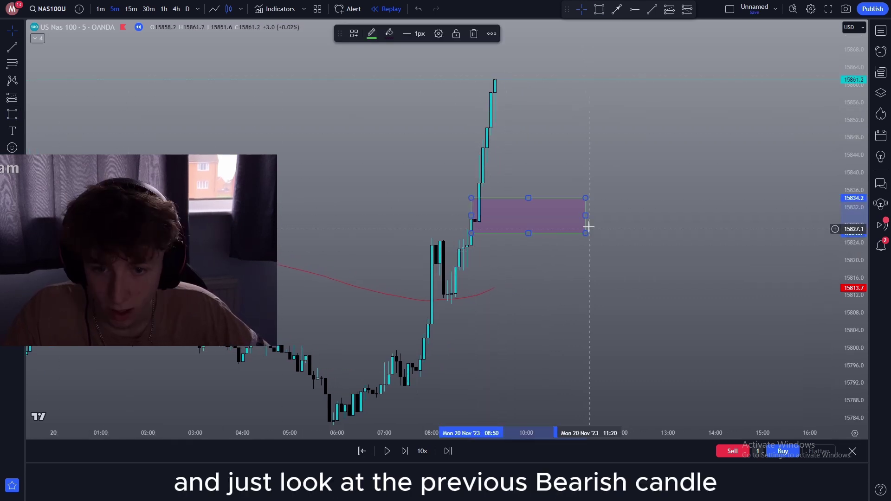
left_click_drag(585, 216, 621, 218)
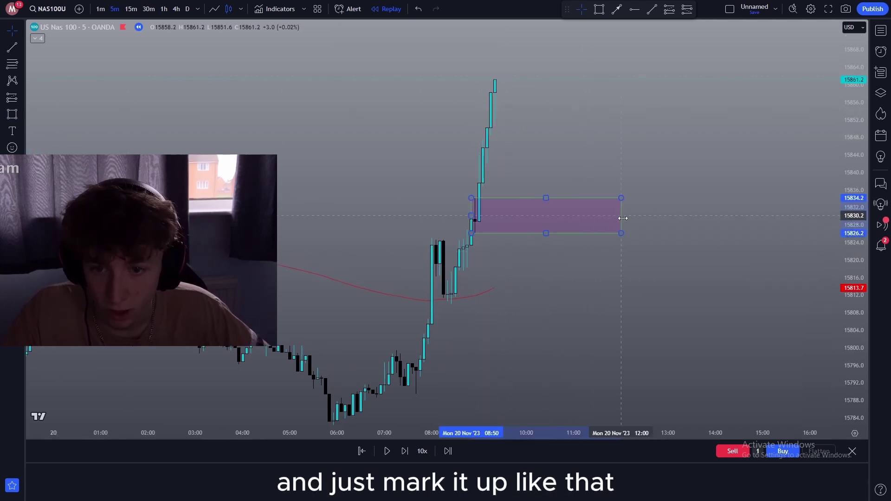
left_click(648, 235)
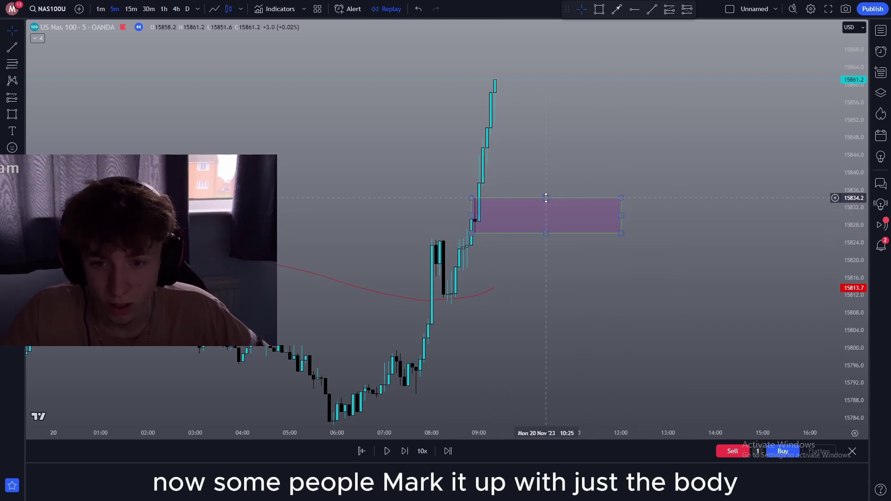
Step: Try narrowing the demand zone to the bearish candle's body only, and restore its full height including the wicks
left_click_drag(545, 198, 545, 224)
left_click(546, 241)
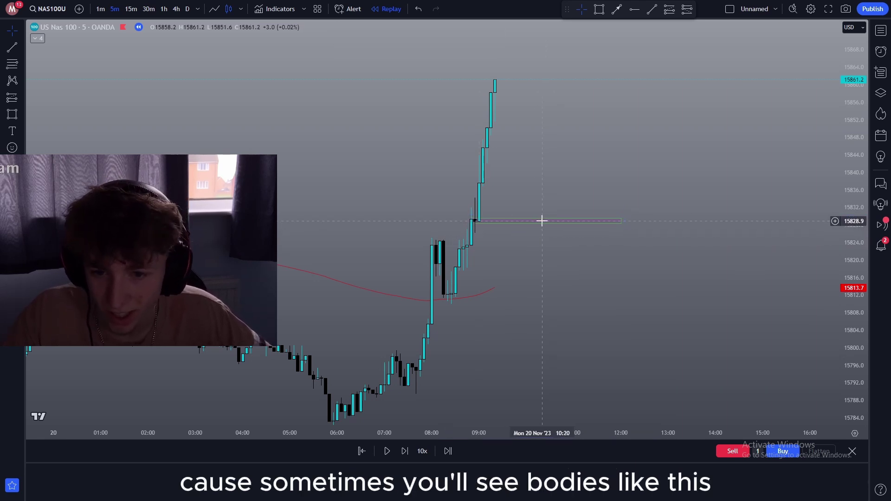
mouse_move(546, 219)
left_mouse_down()
mouse_move(546, 197)
mouse_move(546, 233)
left_mouse_up()
left_click(702, 192)
Step: Draw a lower demand zone over the bearish candle before the 08:00 push, from about 15796 to 15789 and 07:30 to about 13:00
left_click_drag(679, 238, 658, 239)
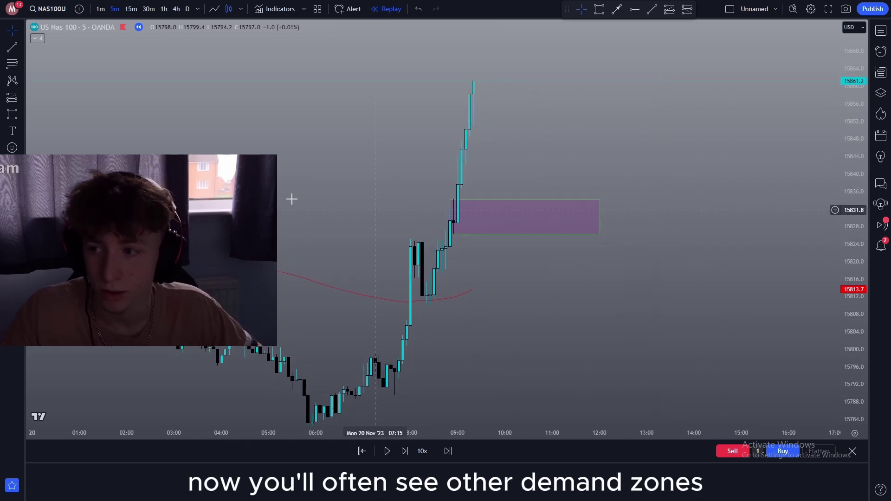
left_click(12, 114)
left_click(387, 368)
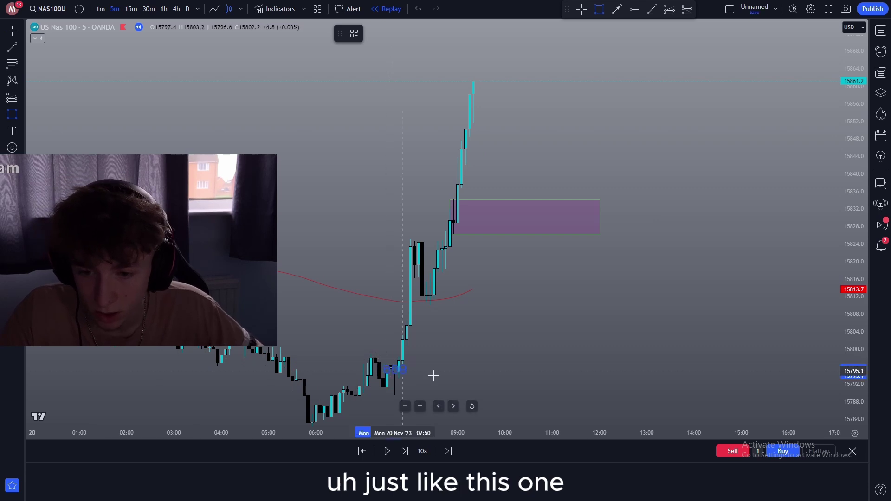
left_click(566, 396)
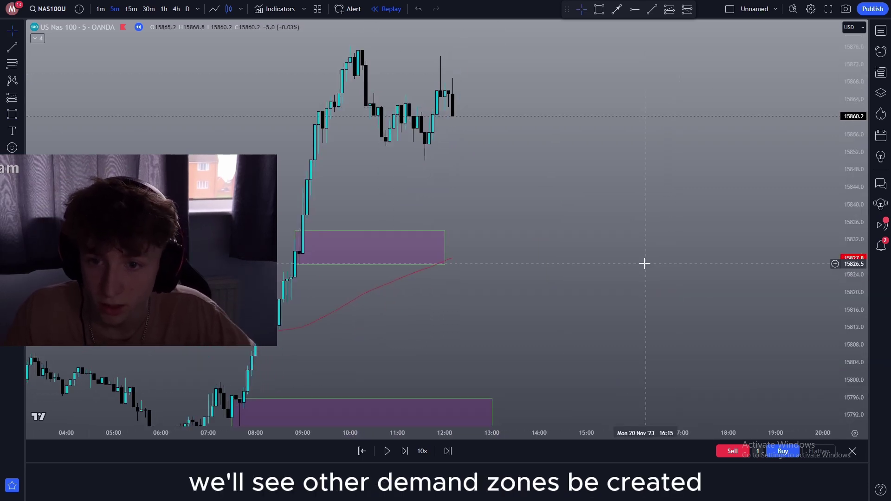
Step: Draw a demand zone at the recent pullback low, from 15856.6 to 15850.0, spanning 11:20 to about 13:20
left_click(12, 114)
left_click_drag(411, 133, 508, 160)
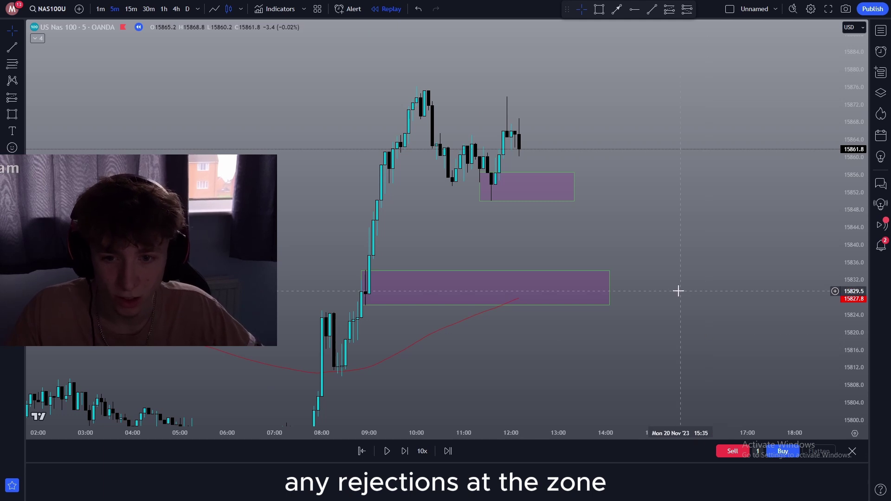
left_click_drag(665, 279, 660, 280)
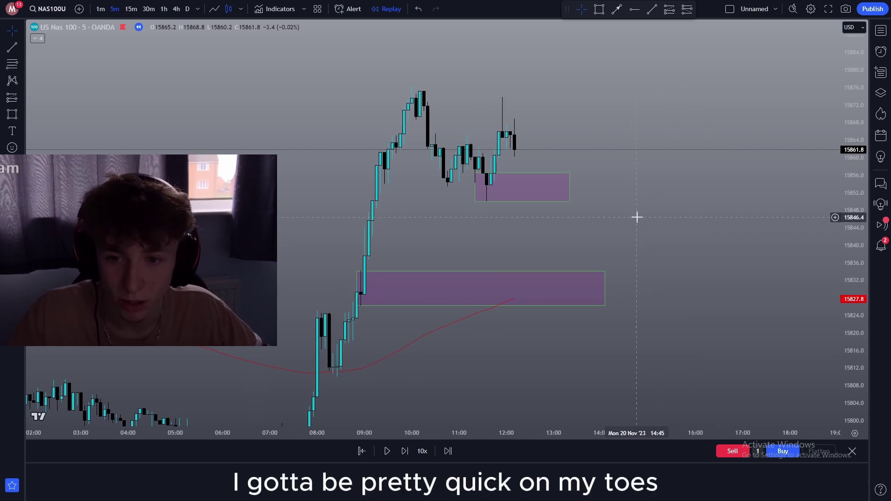
left_click_drag(636, 217, 631, 192)
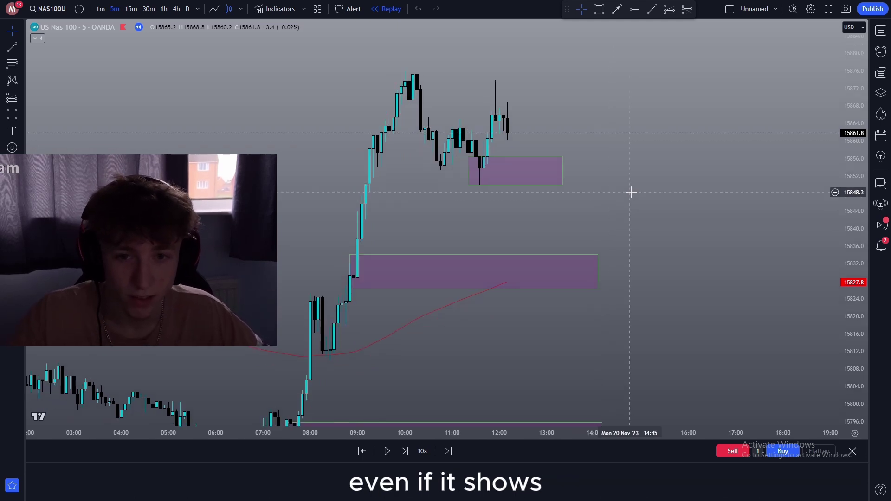
mouse_move(630, 191)
left_mouse_down()
mouse_move(645, 193)
mouse_move(627, 200)
left_mouse_up()
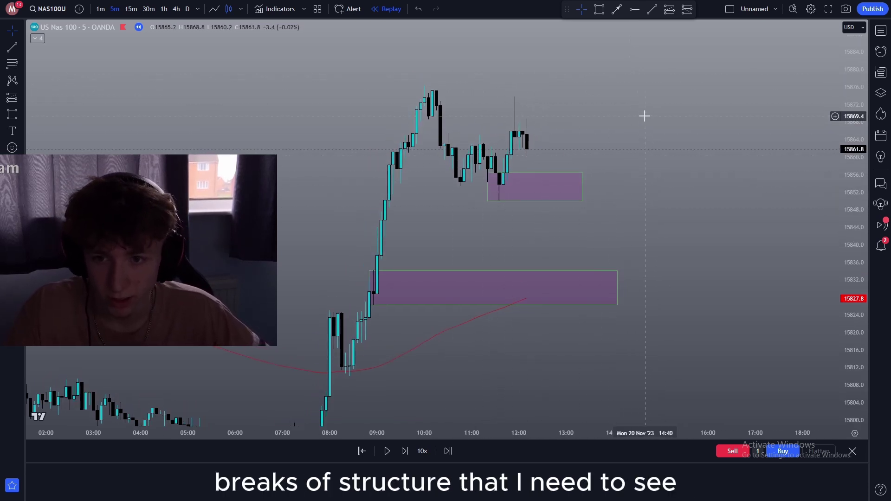
left_click_drag(630, 124, 620, 117)
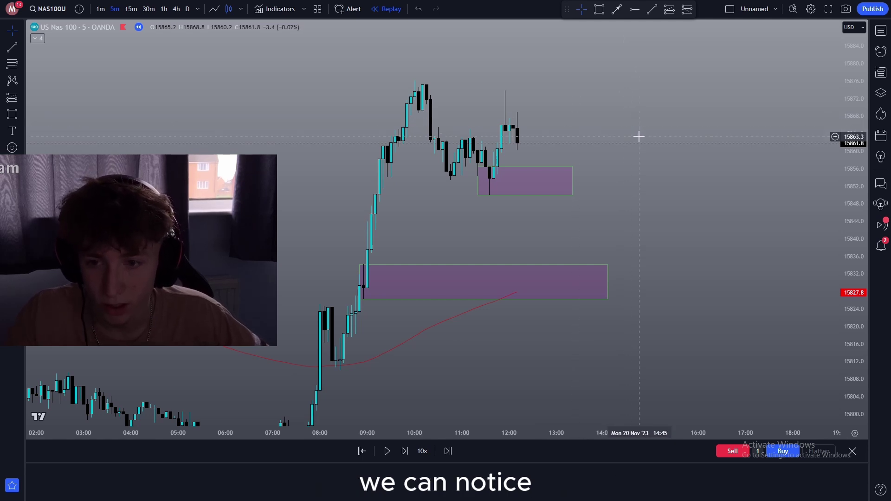
Step: Draw a supply zone over the peak just after 10:00, from about 15875 to 15869, extending to about 13:10
left_click(12, 115)
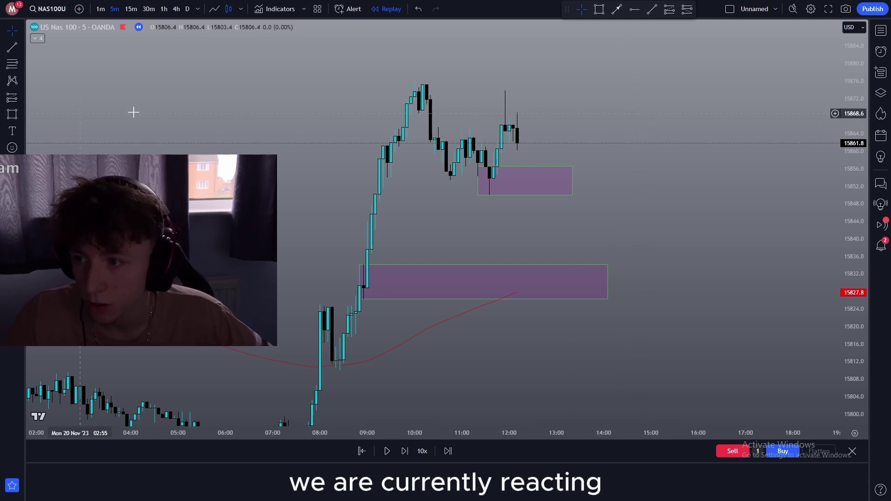
left_click(414, 84)
left_click(564, 111)
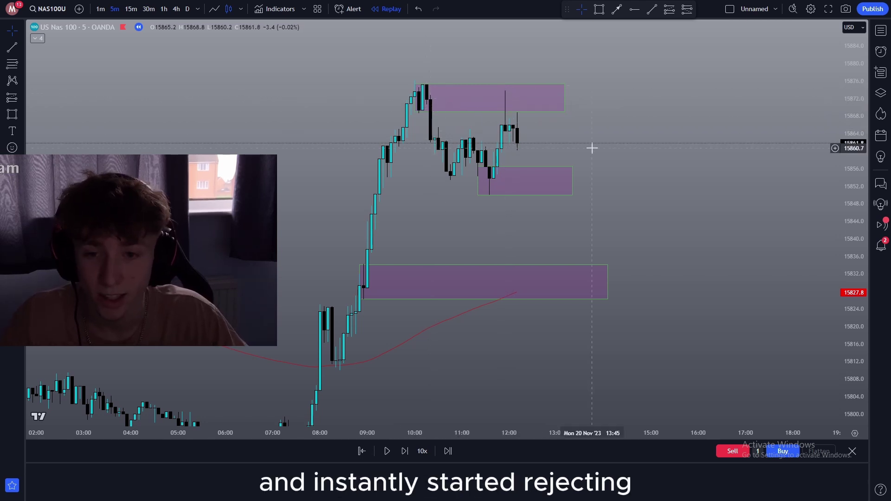
Step: Advance the bar replay five candles, to the 12:35 bar
key("shift+Right")
key("shift+Right")
key("shift+Right")
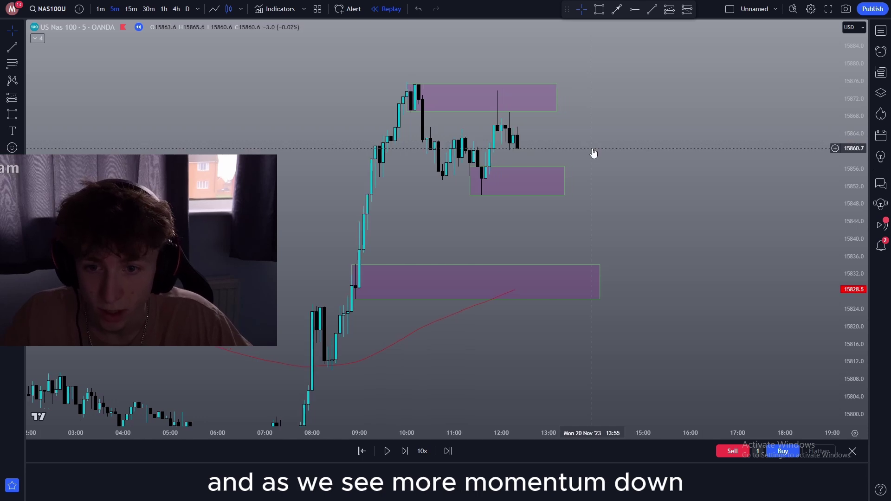
key("shift+Right")
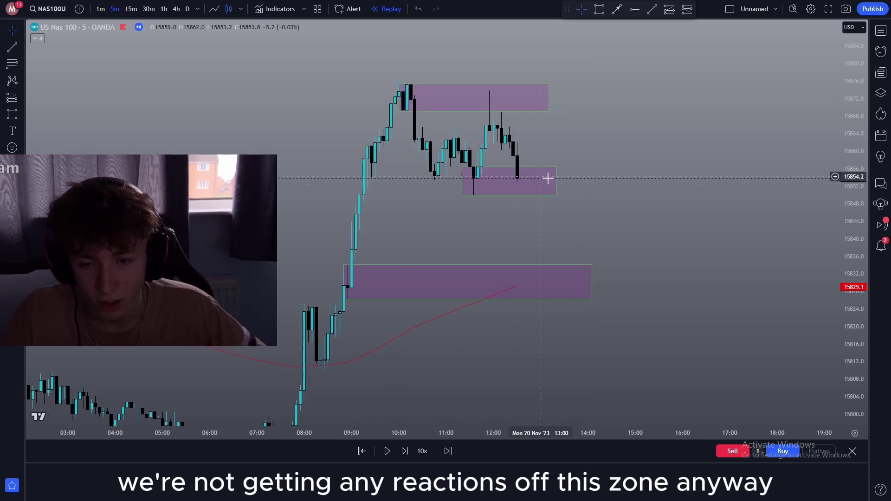
key("shift+Right")
Step: Delete the small demand zone at the 11:20 pullback low and the supply zone at the peak
left_click(552, 183)
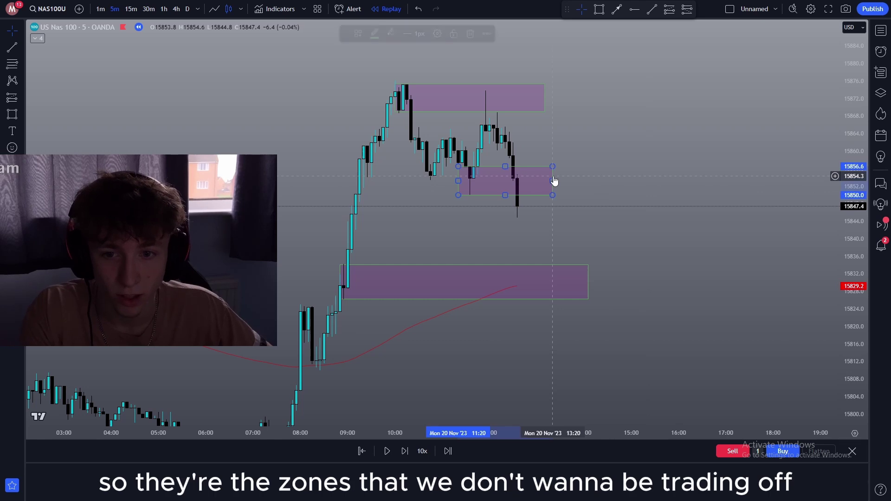
key("Delete")
left_click(542, 105)
key("Delete")
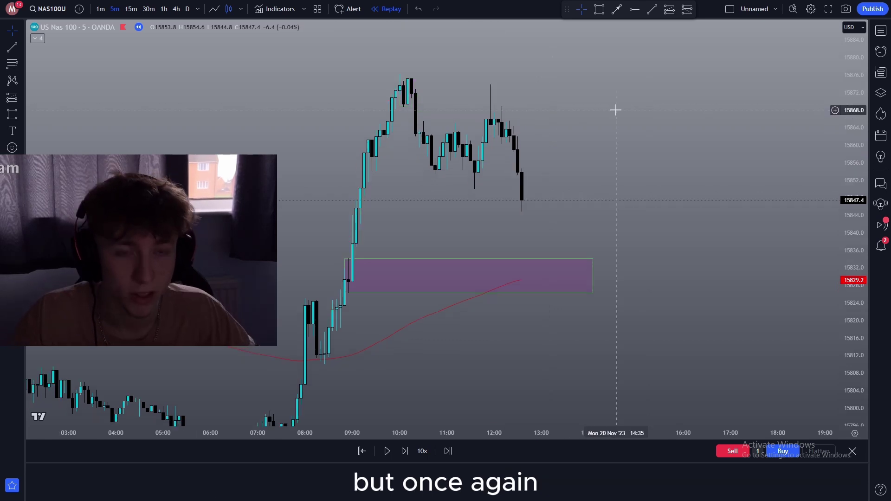
Step: Place a long position at the 13:25 candle above the upper demand zone, with entry 15839.9, stop 15831.0 and target 15862.2
left_click_drag(632, 192, 639, 131)
scroll(575, 297, "down", 1)
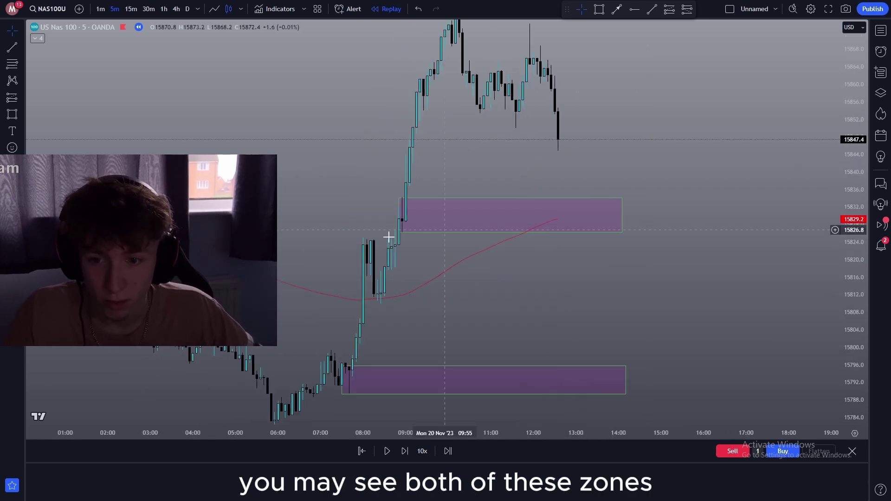
left_click_drag(640, 309, 634, 321)
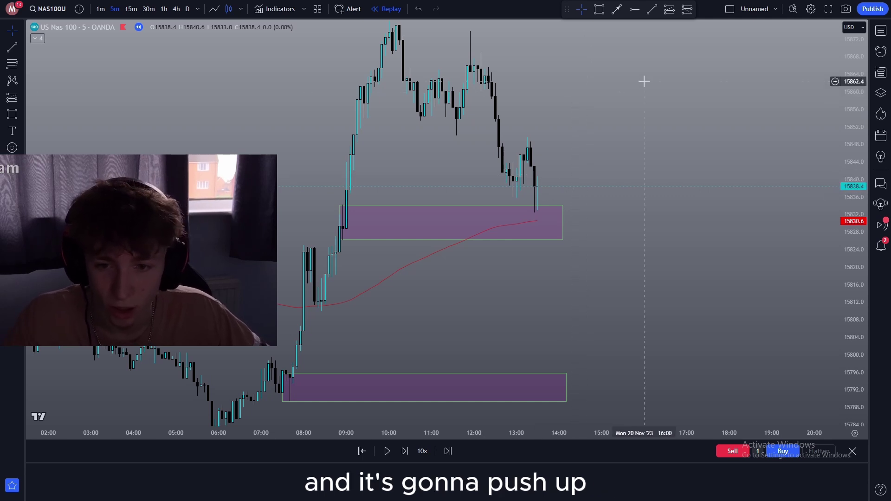
left_click(21, 97)
left_click(60, 108)
left_click(533, 180)
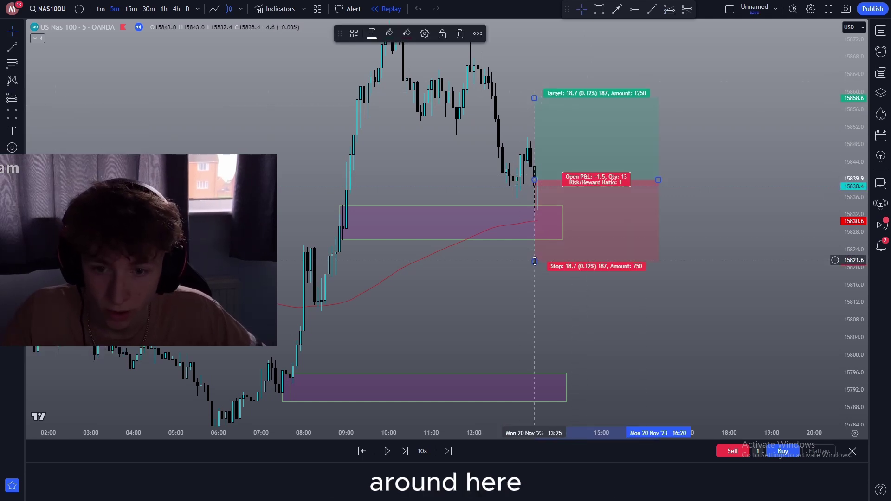
left_click_drag(534, 262, 534, 219)
left_click_drag(534, 98, 535, 82)
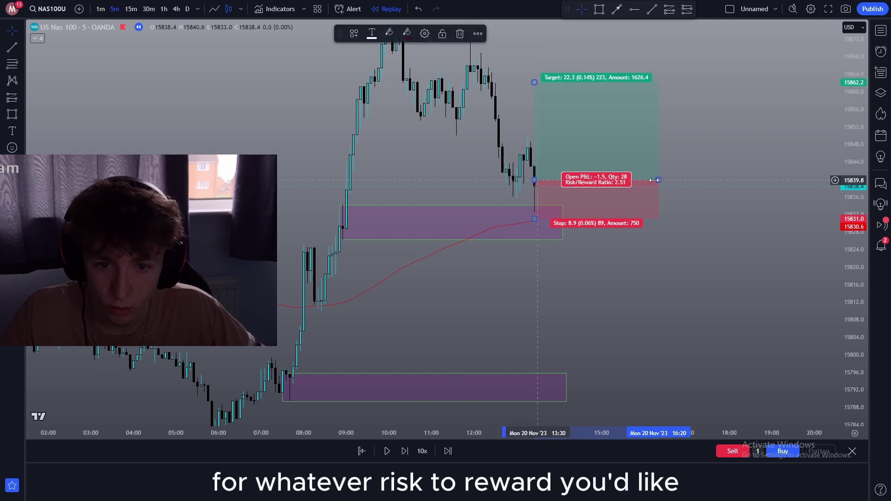
left_click(672, 183)
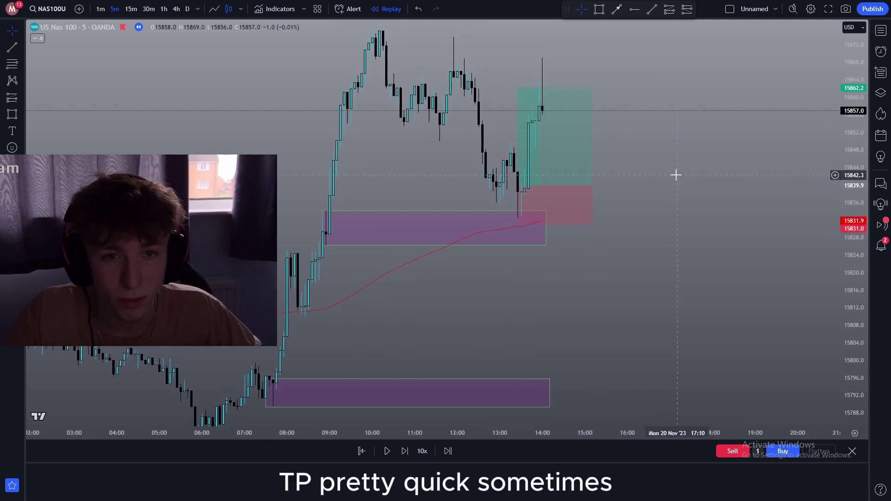
Step: Extend the lower demand zone forward in time to about 16:05
left_click_drag(676, 175, 707, 180)
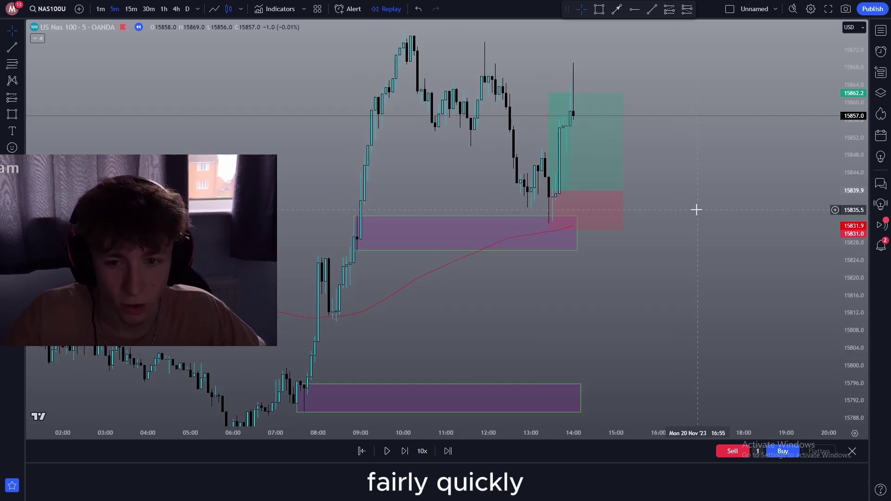
left_click_drag(576, 305, 588, 244)
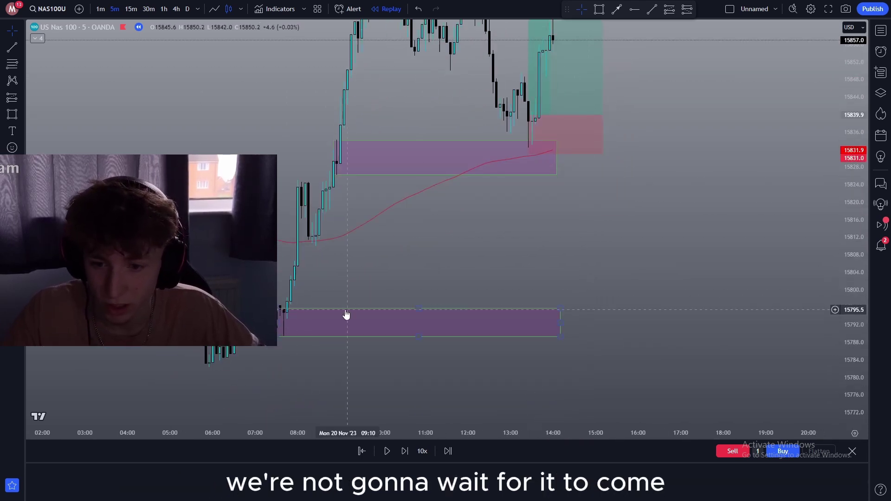
left_click_drag(561, 322, 644, 320)
left_click(668, 314)
Step: Advance the bar replay ten candles, from 14:00 to 14:50
left_click_drag(595, 266, 590, 299)
left_click_drag(617, 250, 545, 369)
key("shift+Right")
key("shift+Right")
key("shift+Right")
key("shift+Right")
key("shift+Right")
key("shift+Right")
key("shift+Right")
key("shift+Right")
key("shift+Right")
key("shift+Right")
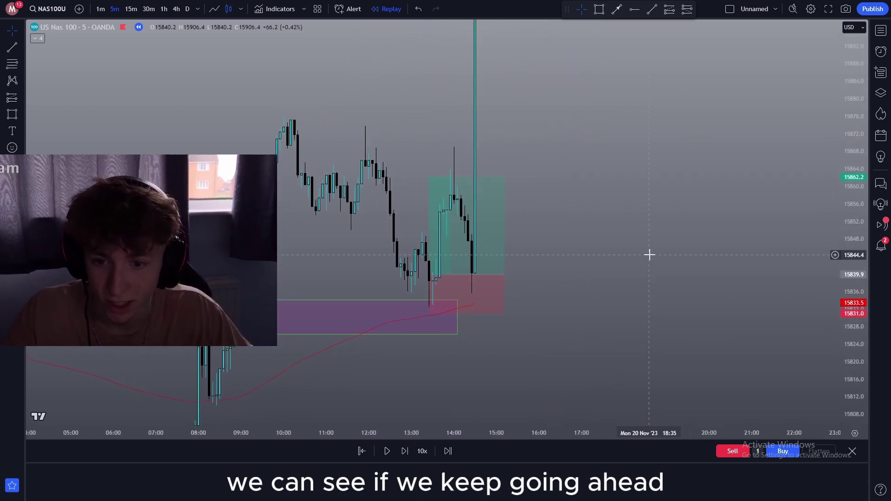
Step: Compress the price scale and examine the price move since the long entry against the lower demand zone
scroll(649, 254, "down", 2)
left_click_drag(652, 255, 637, 344)
left_click_drag(853, 245, 853, 298)
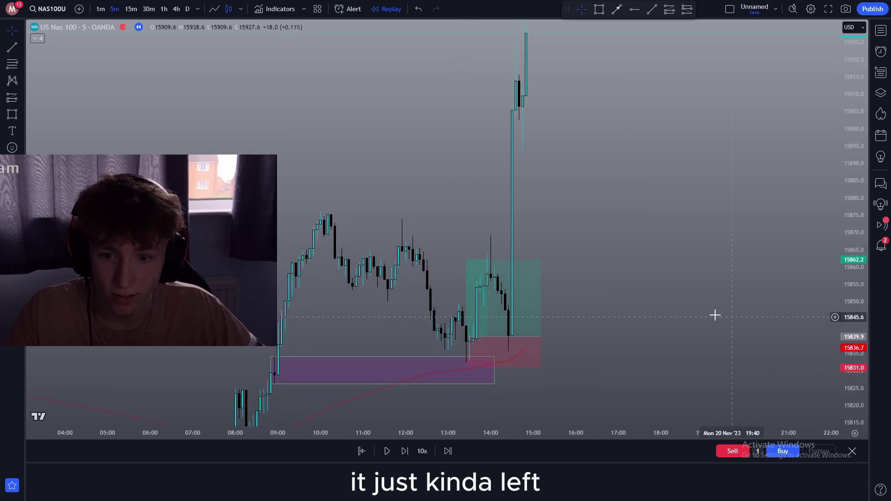
left_click_drag(589, 366, 629, 372)
left_click_drag(625, 408, 621, 220)
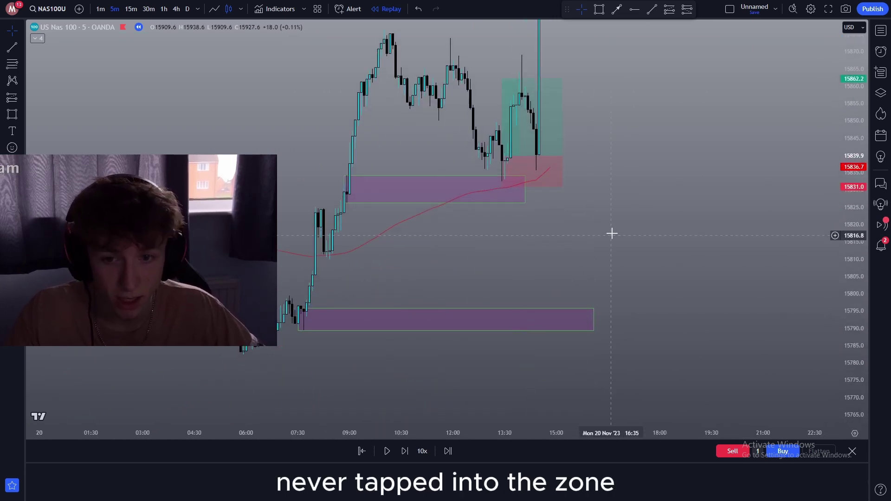
Step: Lower the bottom edge of the 1 November 14:00 demand zone to the following bullish candle's wick at about 14458.7
left_click_drag(629, 182, 612, 306)
left_click_drag(508, 313, 557, 313)
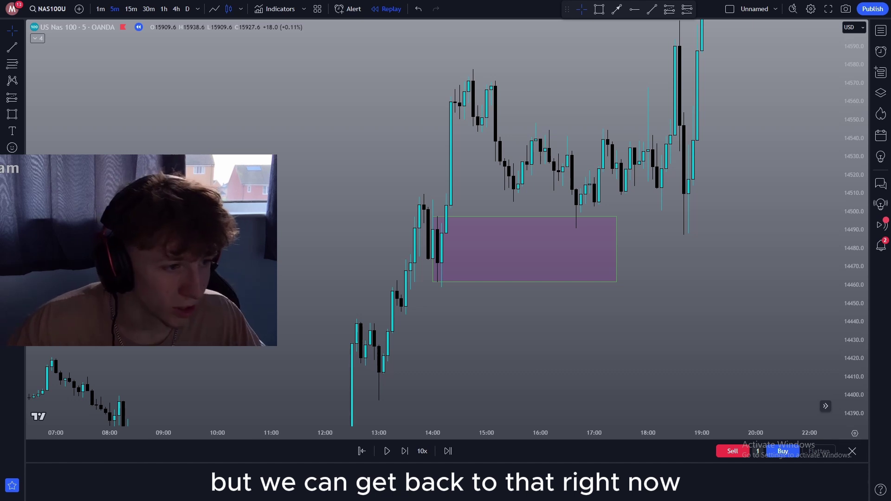
left_click_drag(710, 306, 668, 301)
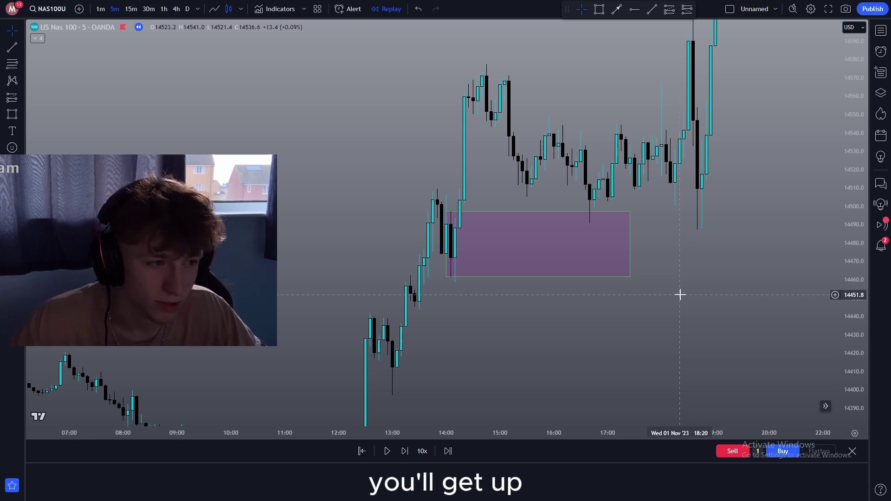
left_click_drag(680, 294, 734, 273)
left_click_drag(685, 308, 668, 324)
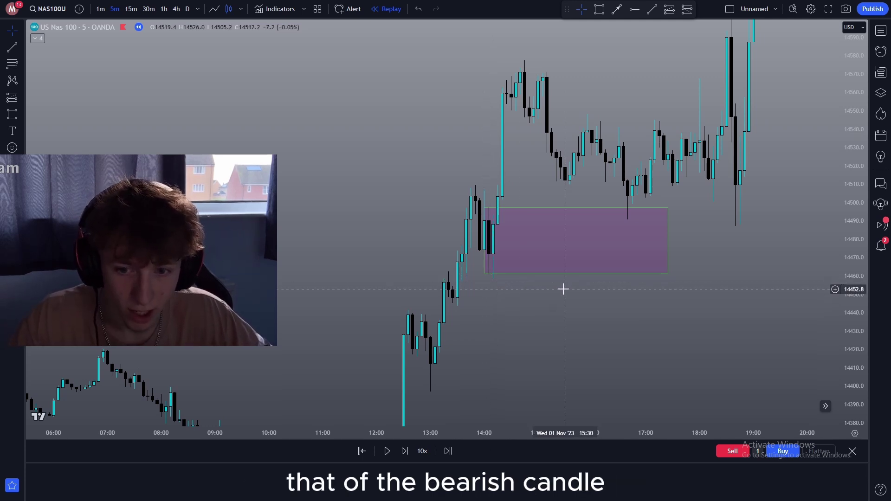
left_click_drag(562, 288, 577, 278)
left_click_drag(852, 290, 821, 109)
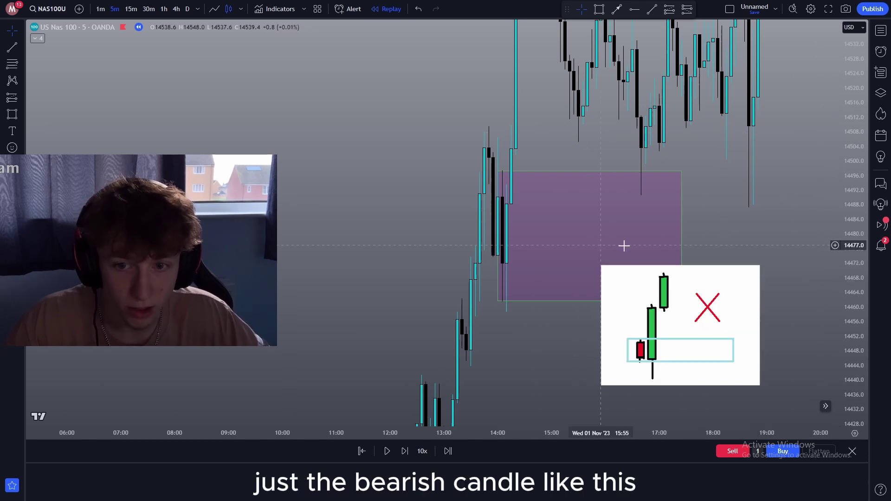
left_click_drag(681, 301, 679, 308)
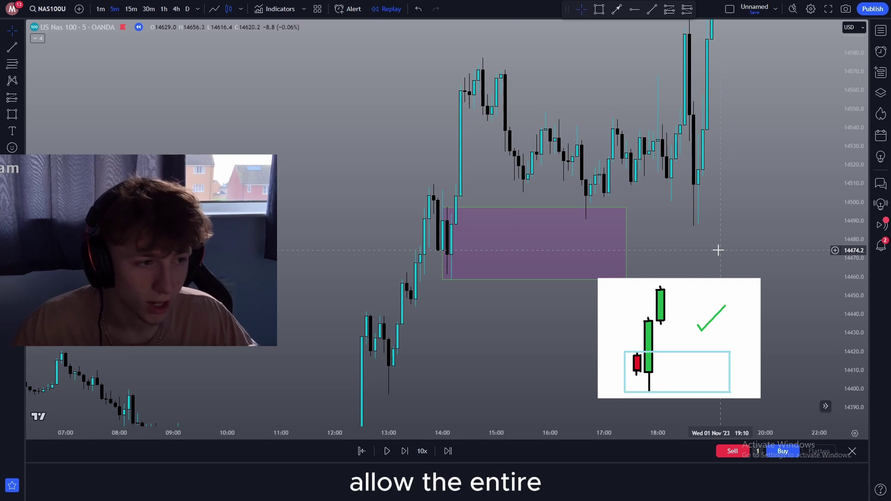
Step: Mark a second demand zone on 1 November from the 13:20 candle to about 15:50, between about 14444 and 14455
left_click_drag(698, 269, 704, 279)
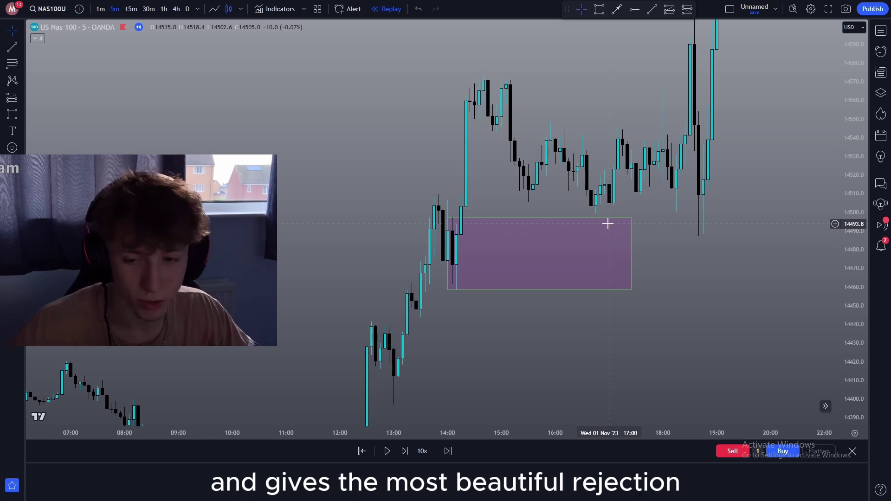
left_click_drag(584, 321, 583, 318)
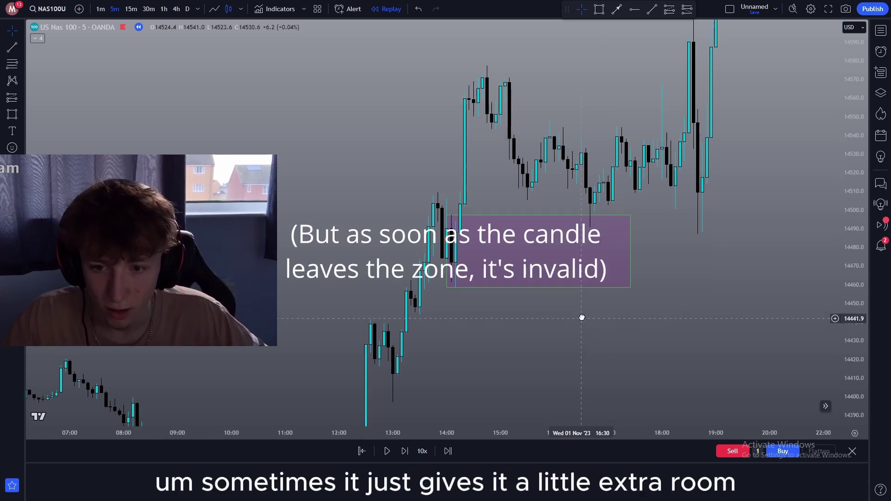
left_click_drag(663, 312, 626, 315)
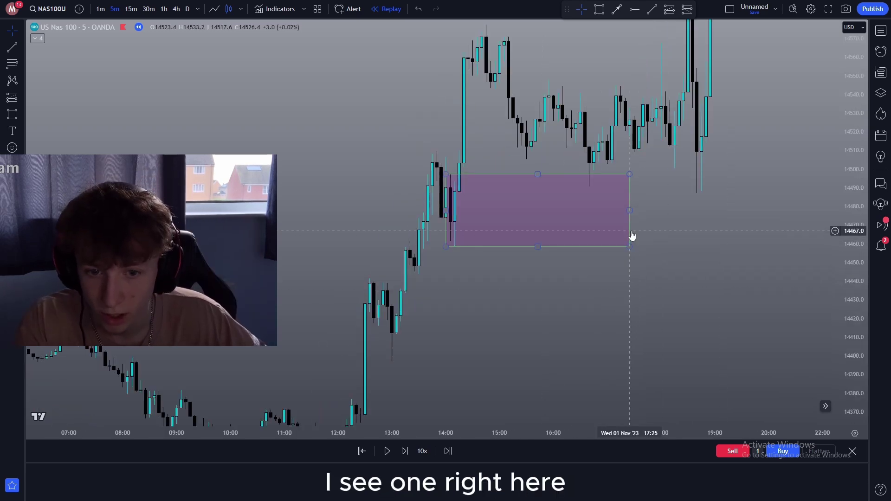
left_click(629, 237)
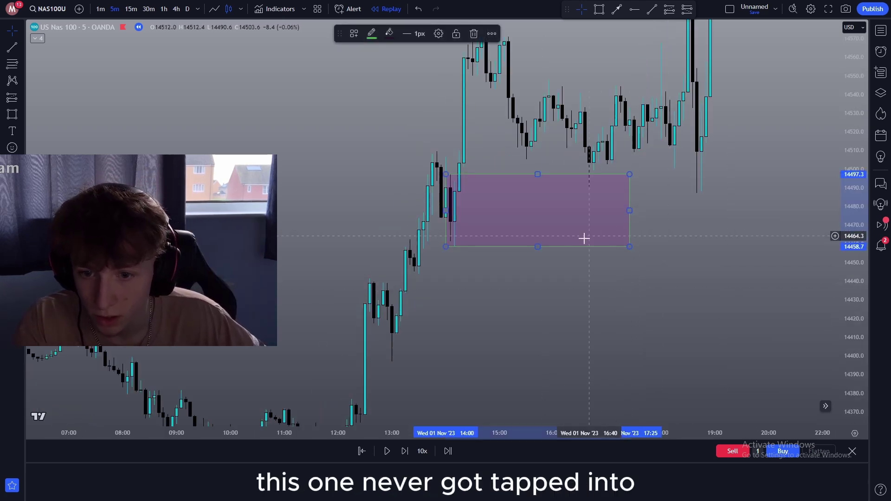
left_click(461, 274)
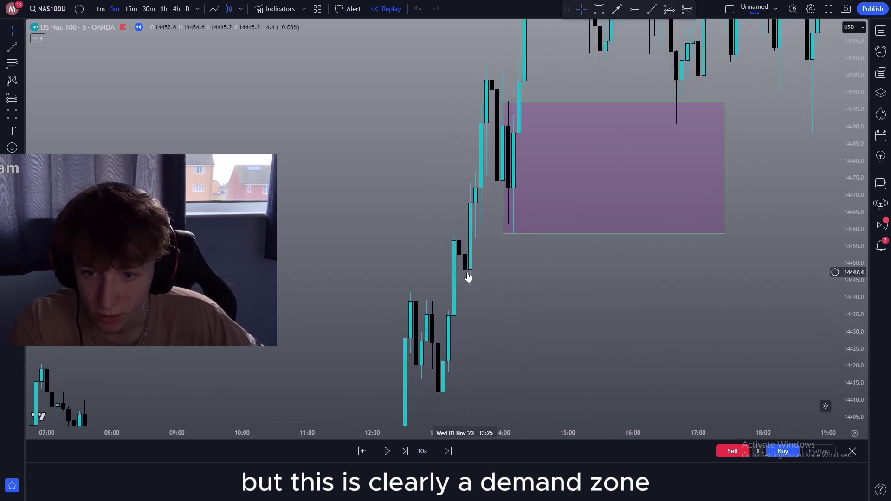
key("alt+shift+r")
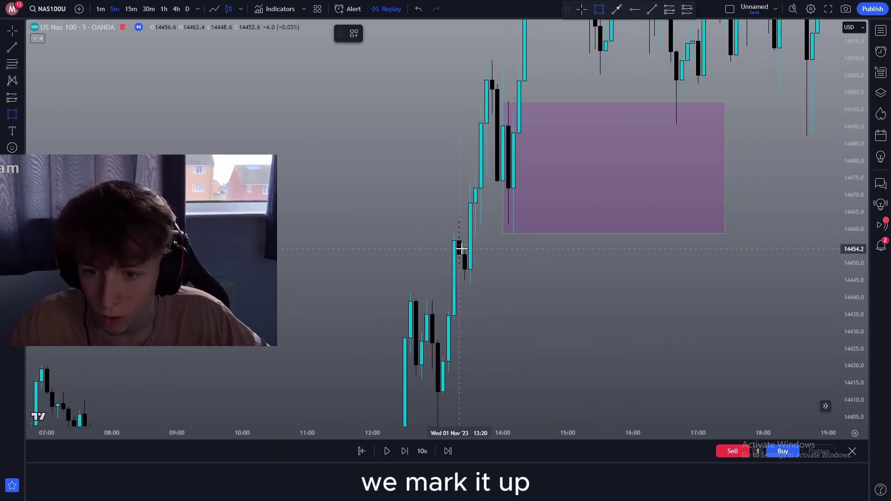
mouse_move(458, 246)
left_mouse_down()
mouse_move(574, 286)
mouse_move(575, 266)
mouse_move(622, 268)
left_mouse_up()
left_click(604, 300)
left_click(691, 289)
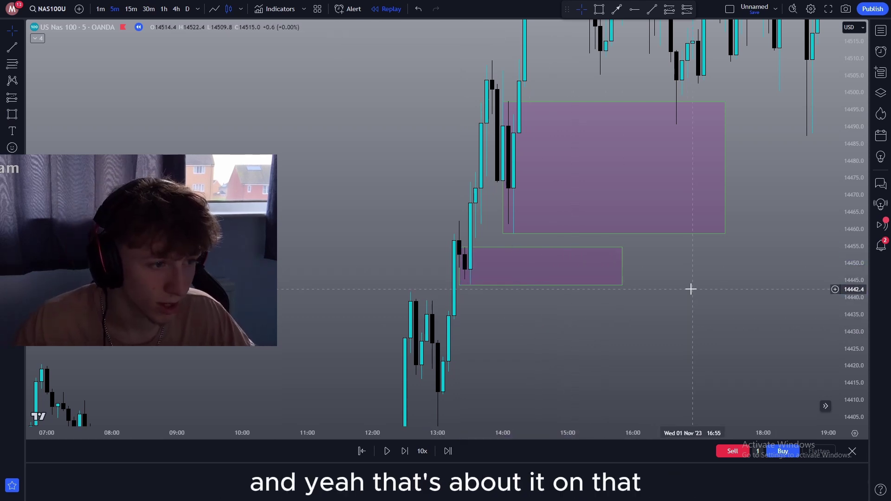
Step: Examine the 25 October supply zone near 14700, the candles forming it around 06:00 and the price action before it
left_click_drag(691, 289, 700, 286)
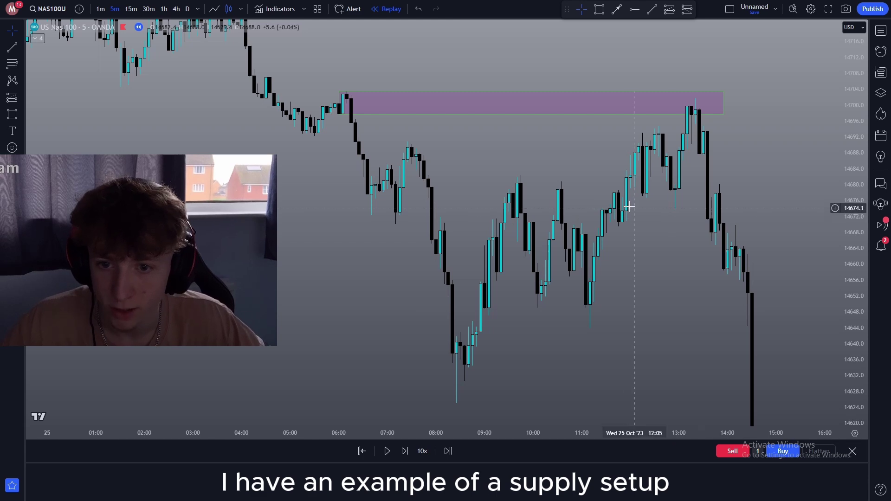
left_click_drag(562, 179, 583, 199)
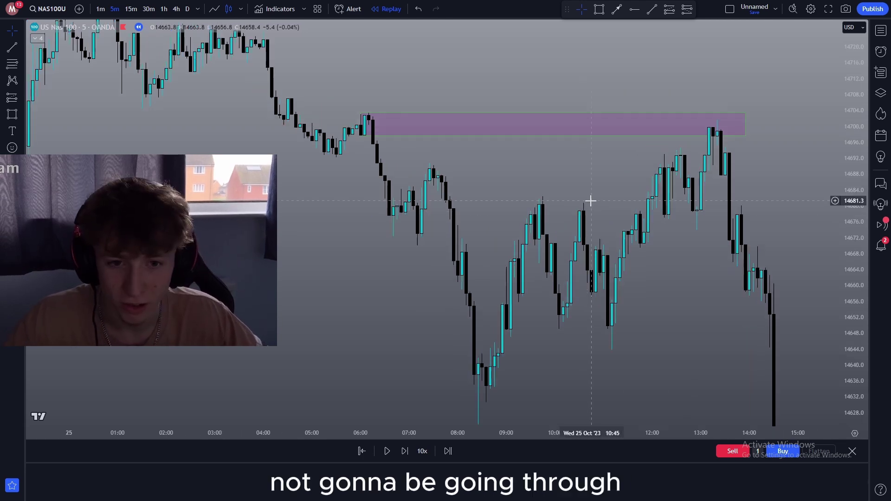
left_click_drag(499, 162, 647, 221)
left_click_drag(853, 412, 854, 292)
left_click_drag(624, 214, 607, 217)
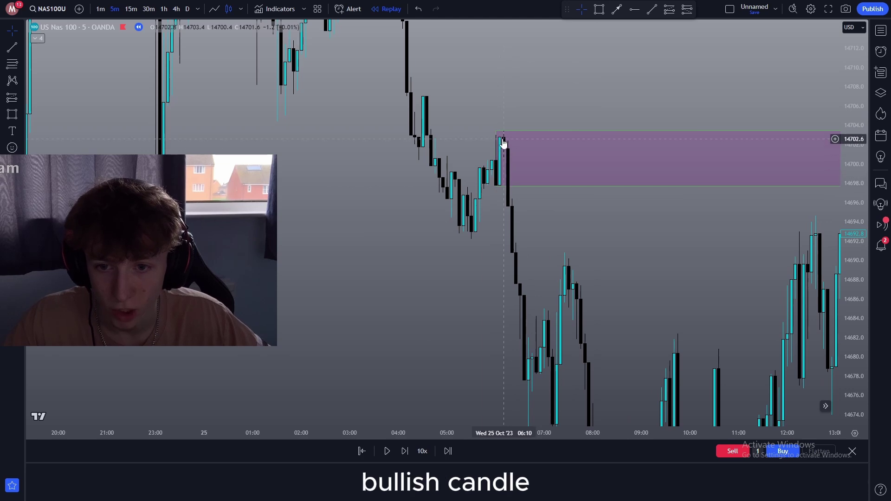
left_click_drag(503, 142, 511, 157)
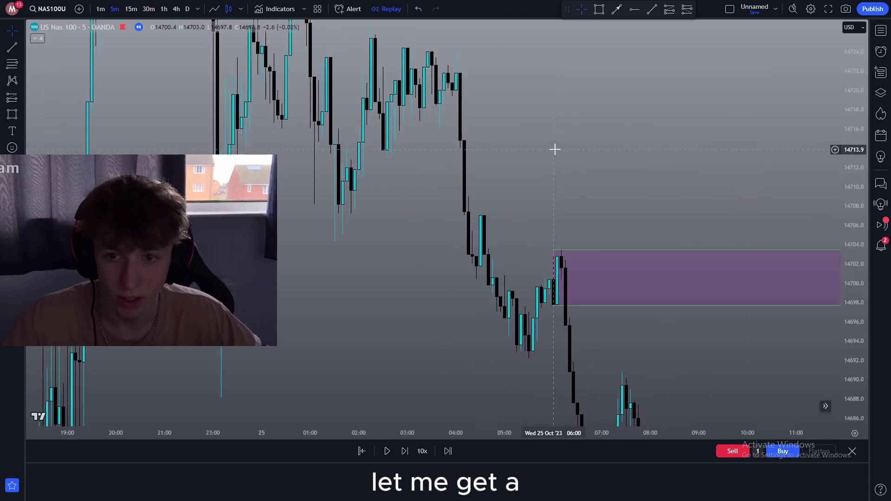
left_click_drag(555, 147, 548, 237)
Step: Mark a supply zone from the 03:50 candle on 25 October, between 14719.9 and 14724.0, extended to about 10:40
left_click(13, 116)
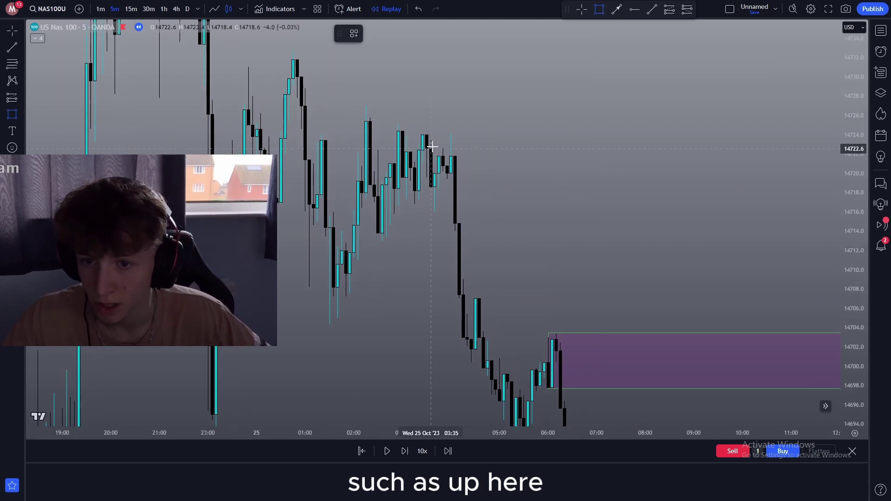
left_click(442, 135)
left_click(610, 174)
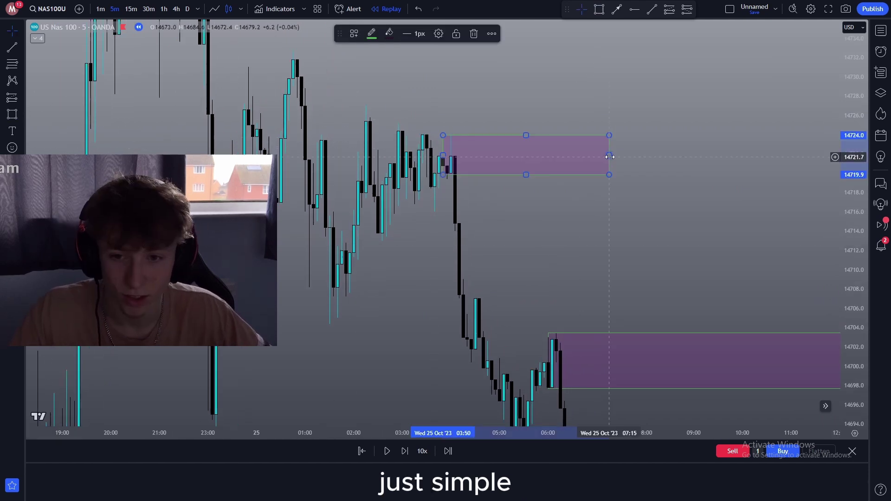
left_click_drag(610, 155, 775, 156)
left_click(423, 193)
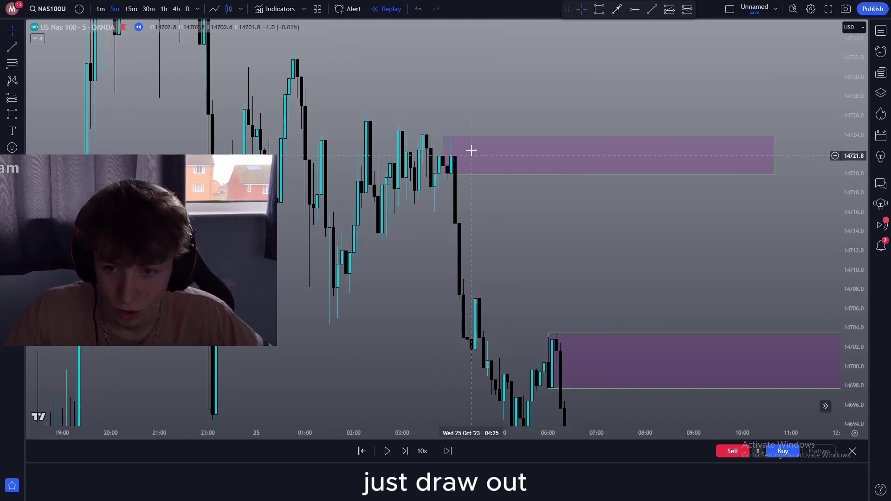
Step: Extend the supply zone that starts at about 13:25 on 25 October forward in time to about 18:10
left_click_drag(599, 254, 541, 238)
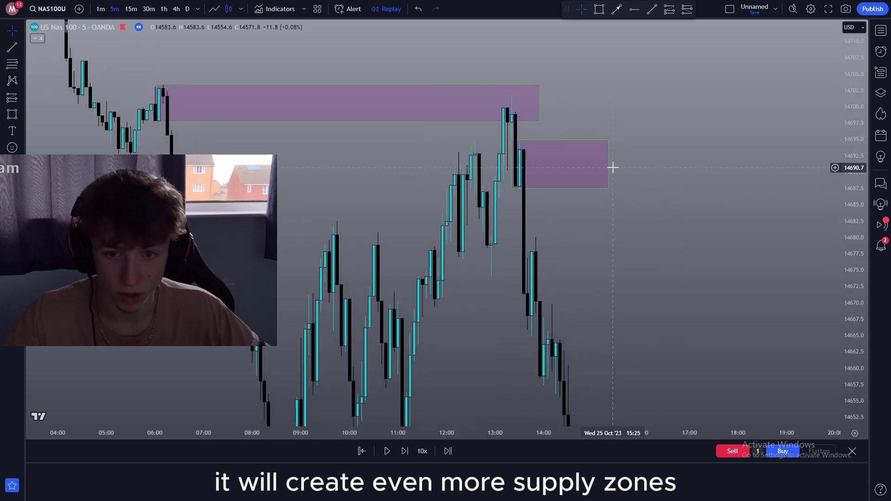
left_click_drag(609, 165, 746, 168)
left_click_drag(685, 328, 633, 196)
left_click_drag(841, 239, 839, 351)
left_click_drag(724, 320, 650, 107)
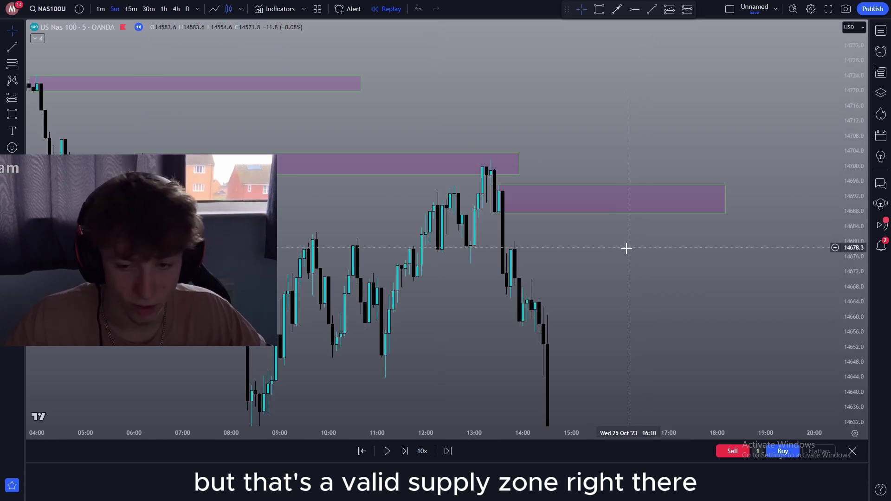
Step: Measure the price drop of the large bearish 13:35 candle leaving the newest supply zone
scroll(626, 249, "up", 2)
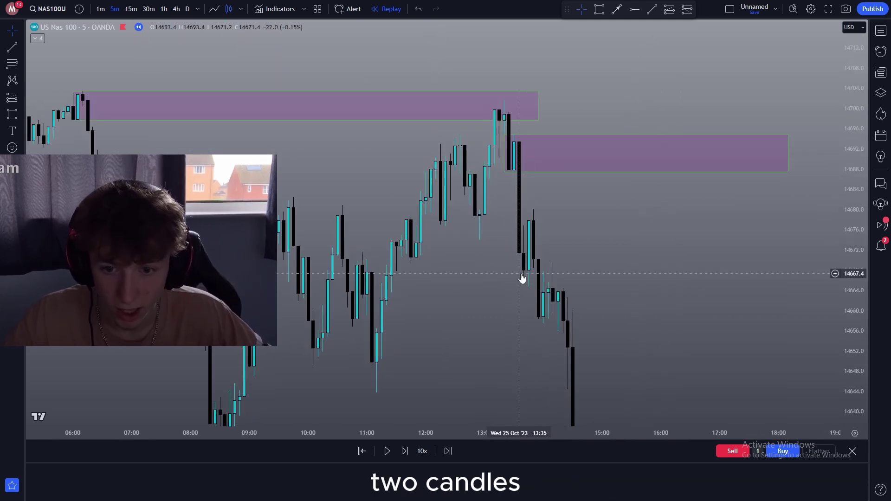
left_click(514, 142, "shift")
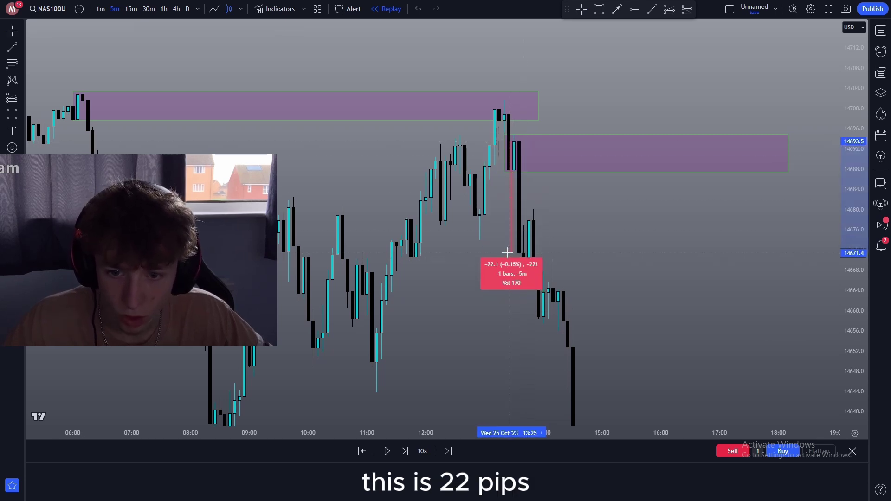
left_click(507, 253)
left_click(630, 226)
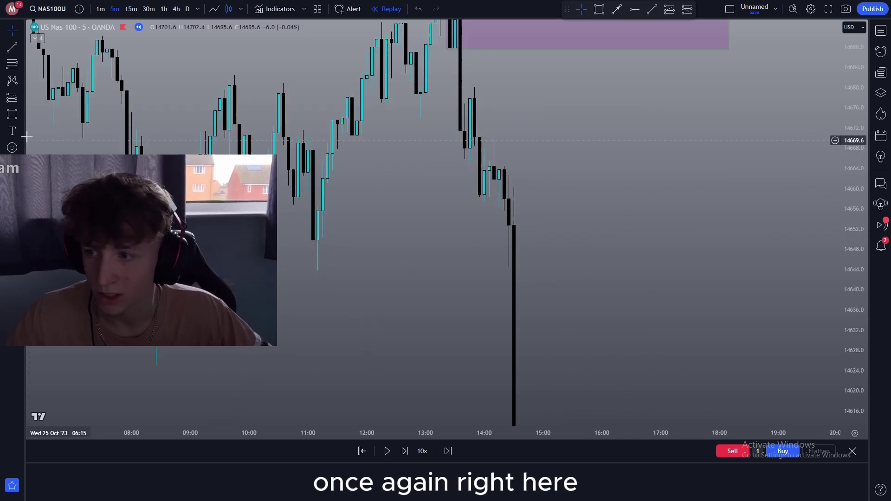
Step: Mark a supply zone from the 14:10 candle on 25 October to about 15:40, between about 14656 and 14664.5
left_click(12, 114)
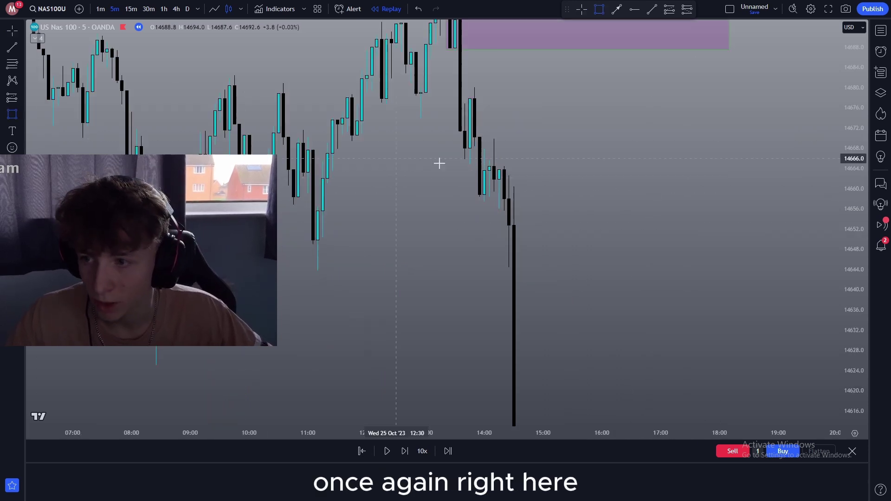
left_click(502, 166)
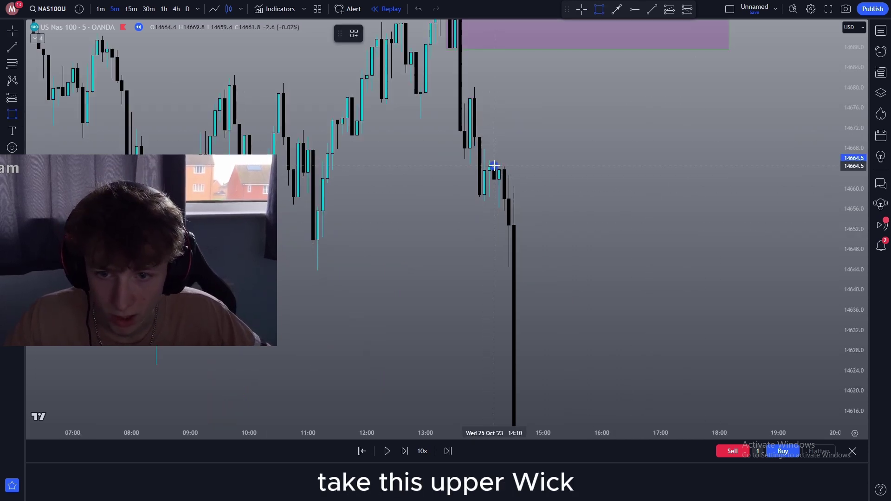
mouse_move(494, 166)
left_mouse_down()
mouse_move(563, 188)
mouse_move(582, 209)
left_mouse_up()
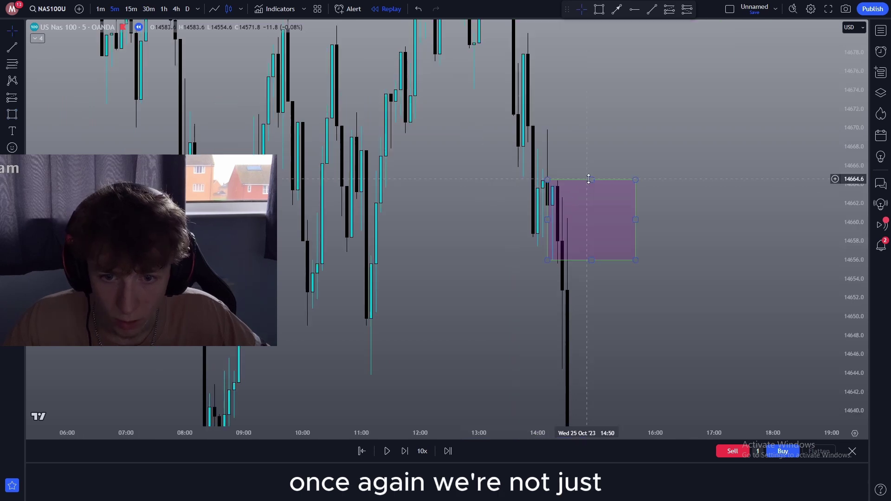
left_click_drag(589, 180, 592, 180)
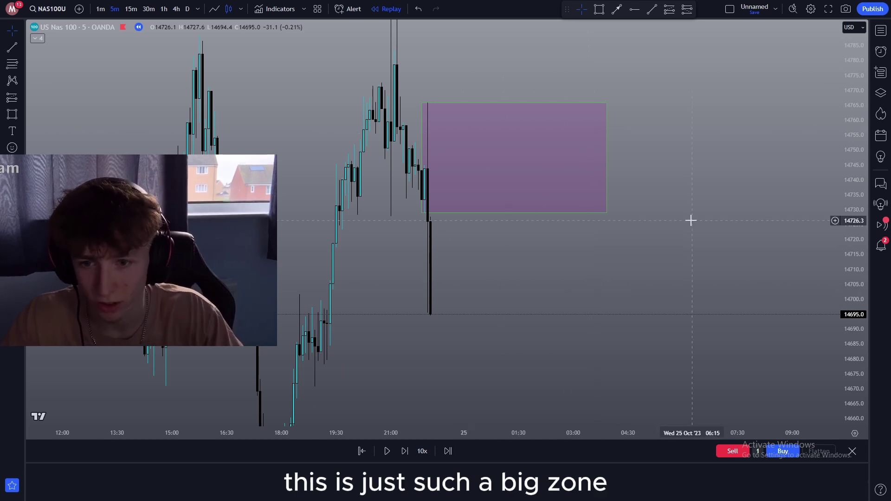
Step: Advance the bar replay candle by candle past the large supply zone to about 02:25 on 25 October
key("shift+Right")
key("shift+Right")
key("shift+Right")
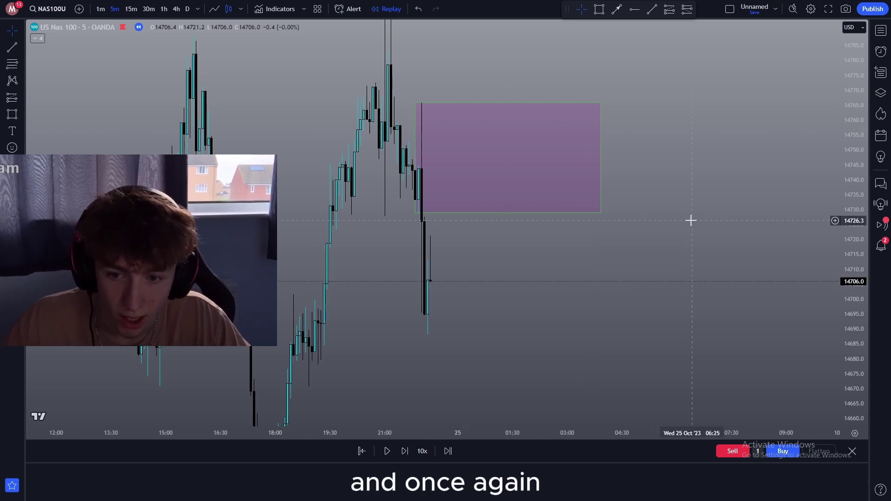
key("shift+Right")
key("shift+Right")
key("shift+Right")
key("shift+Right")
key("shift+Right")
key("shift+Right")
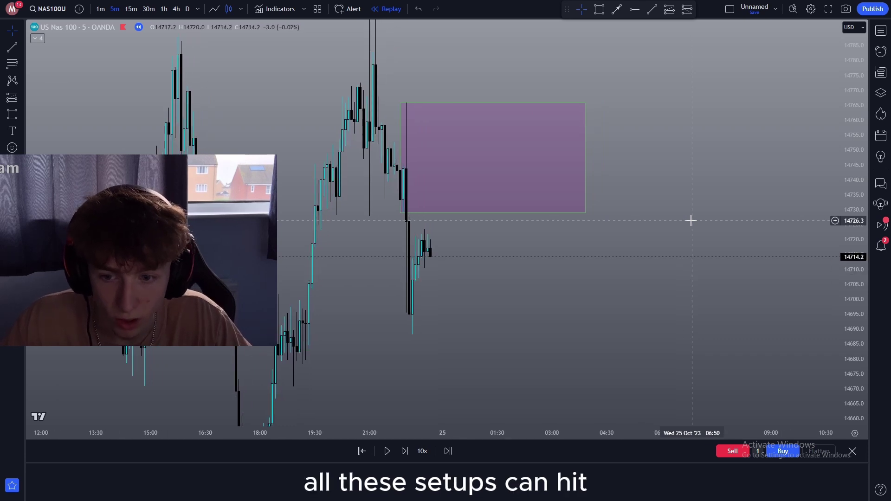
key("shift+Right")
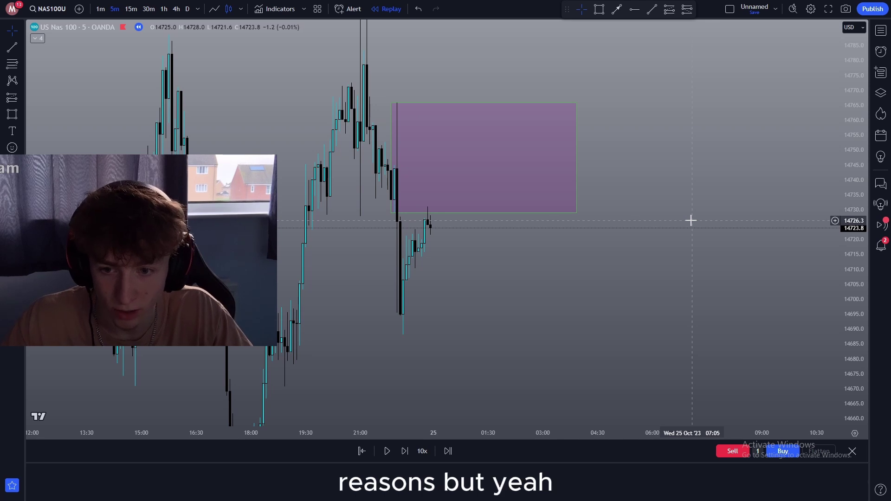
key("shift+Right")
key("shift+Right")
key("shift+Right")
key("shift+Right")
key("shift+Right")
key("shift+Right")
key("shift+Right")
key("shift+Right")
key("shift+Right")
key("shift+Right")
key("shift+Right")
key("shift+Right")
key("shift+Right")
key("shift+Right")
key("shift+Right")
key("shift+Right")
key("shift+Right")
key("shift+Right")
key("shift+Right")
key("shift+Right")
key("shift+Right")
key("shift+Right")
key("shift+Right")
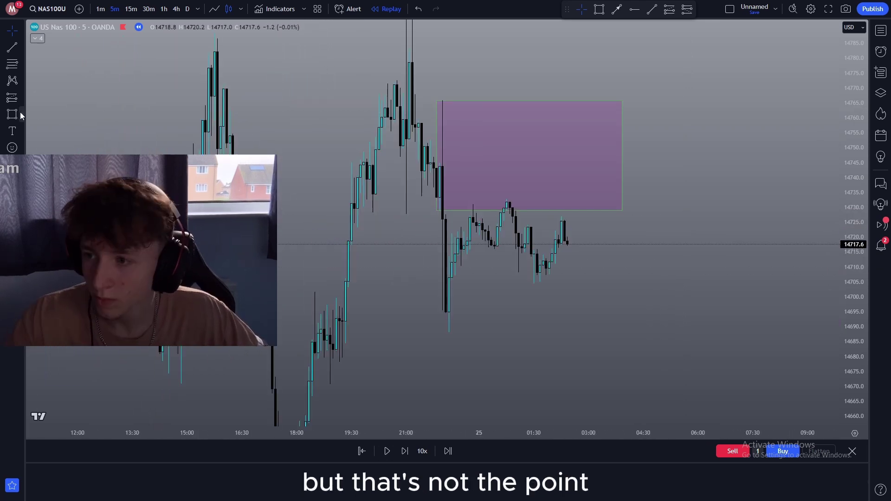
Step: Mark a demand zone from about 19:15 on 24 October to about 00:05, between about 14680 and 14696
left_click(16, 115)
mouse_move(338, 308)
left_mouse_down()
mouse_move(481, 355)
mouse_move(610, 336)
mouse_move(668, 379)
mouse_move(666, 413)
mouse_move(636, 281)
left_mouse_up()
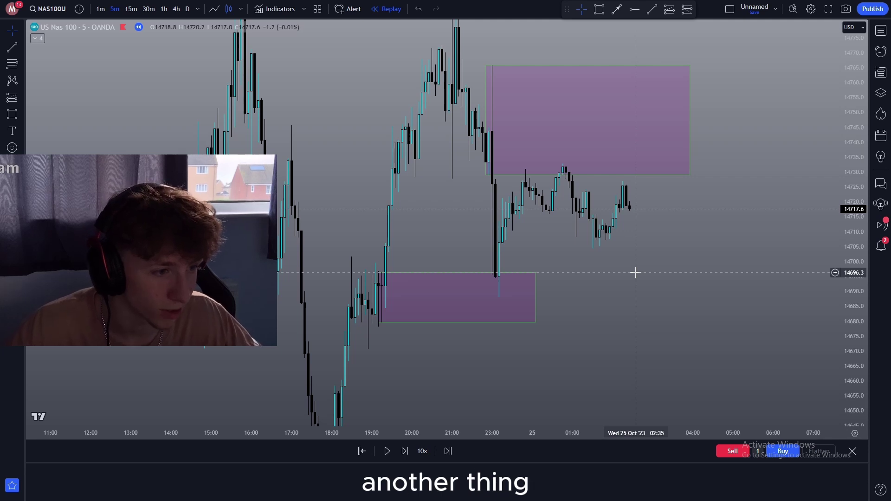
left_click_drag(628, 269, 623, 295)
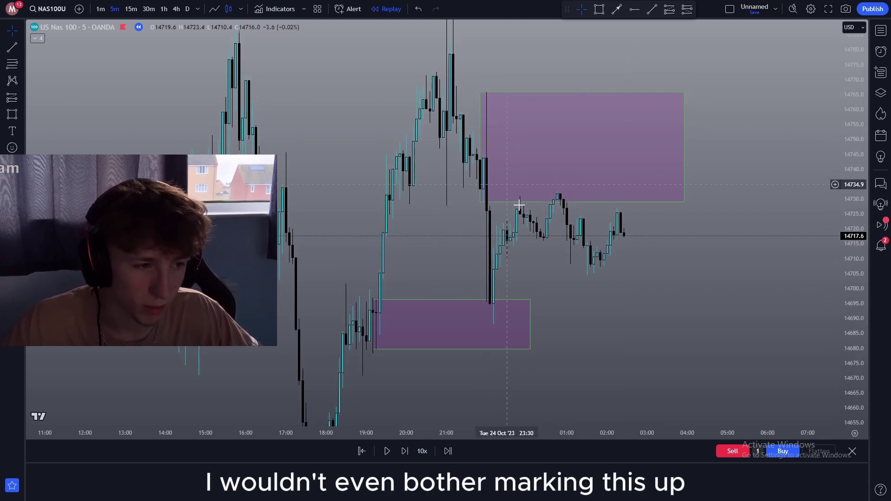
Step: Examine the long position above the demand zone on the GBPUSD 5-minute chart for 14 November
left_click_drag(677, 266, 662, 266)
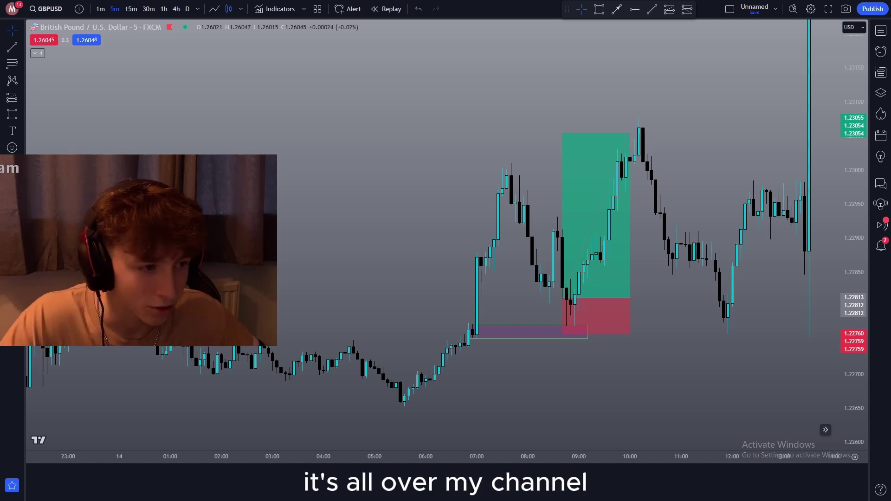
left_click_drag(639, 388, 720, 369)
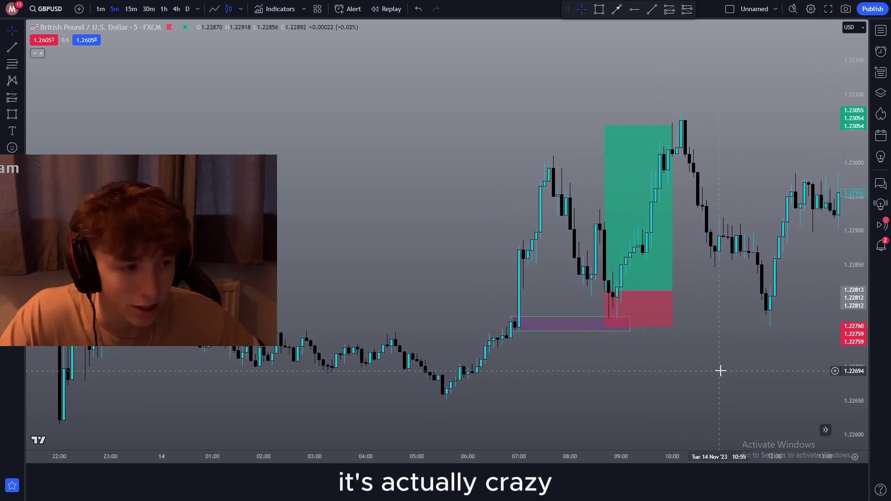